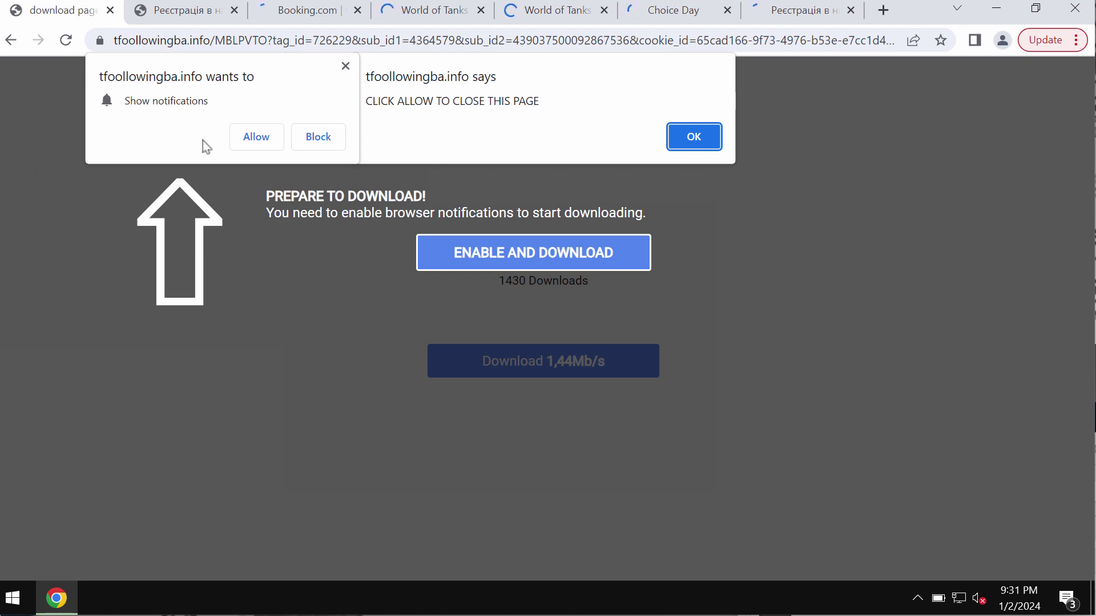
- Allow tfoollowingba.info notifications, close the Реєстрація, Booking.com, World of Tanks and Choice Day tabs, and start a new tab
{"action": "left_click", "coordinate": [259, 140]}
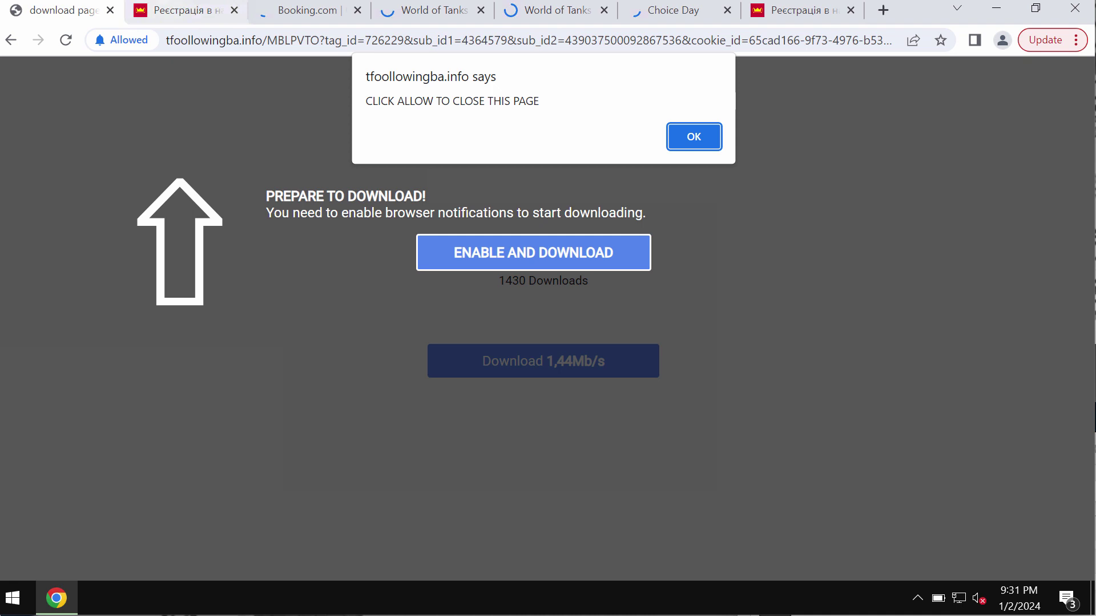
{"action": "left_click", "coordinate": [234, 10]}
{"action": "left_click", "coordinate": [234, 10]}
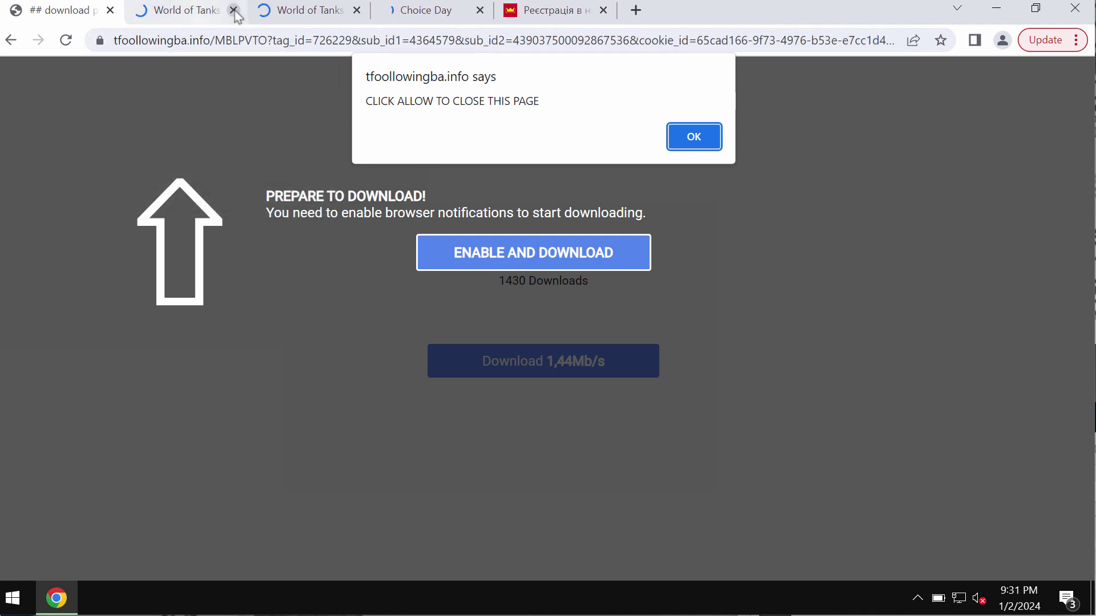
{"action": "left_click", "coordinate": [234, 10]}
{"action": "left_click", "coordinate": [234, 10]}
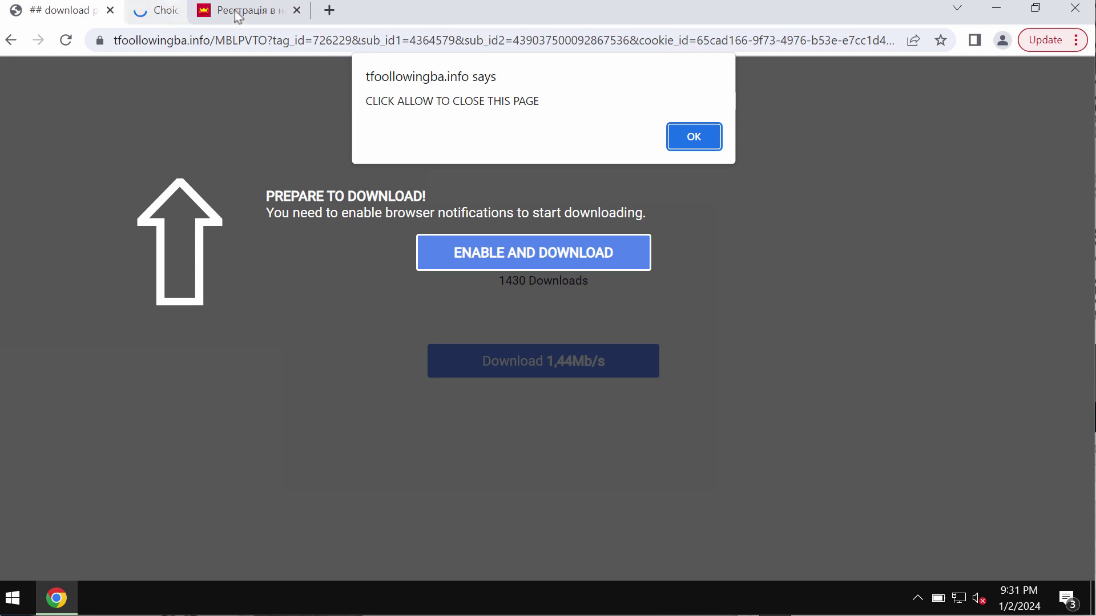
{"action": "left_click", "coordinate": [234, 9]}
{"action": "left_click", "coordinate": [234, 10]}
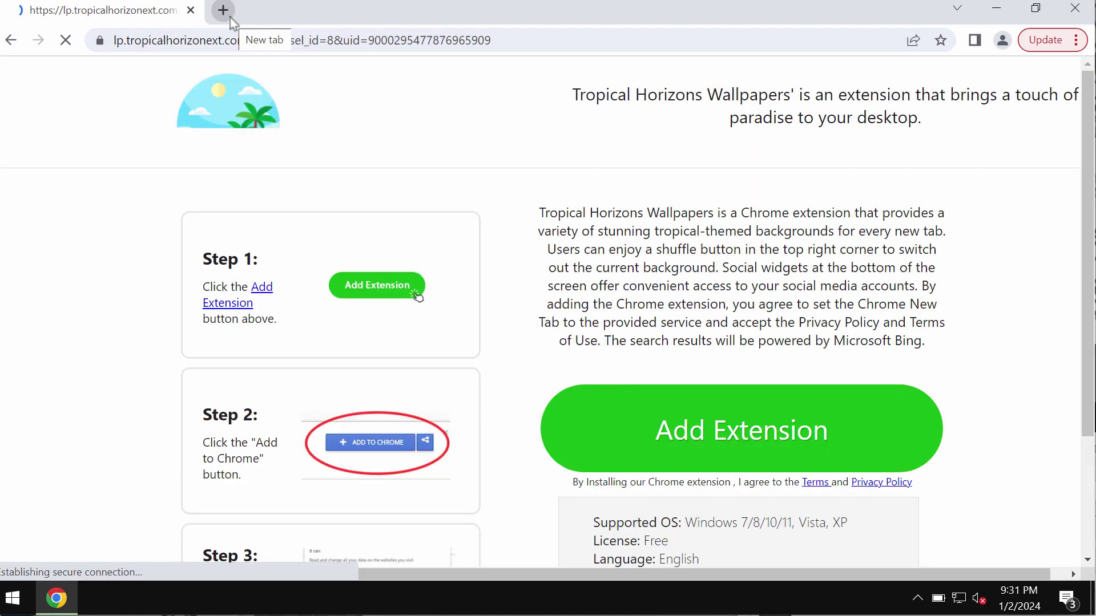
{"action": "left_click", "coordinate": [225, 10]}
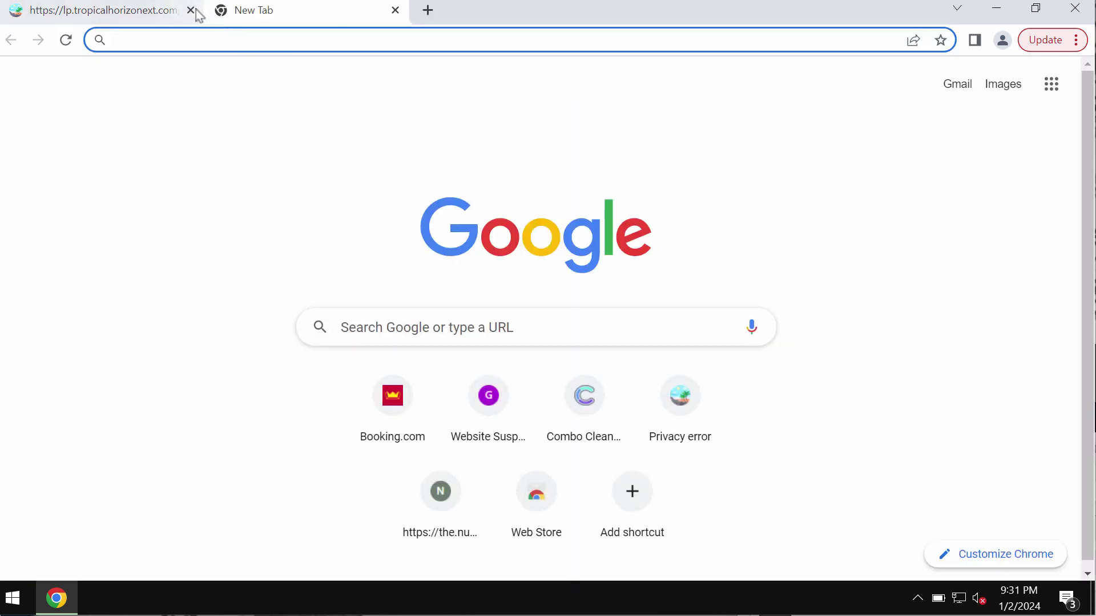
- Close the tropicalhorizonext tab and go to Chrome Settings from the three-dot menu
{"action": "left_click", "coordinate": [192, 11]}
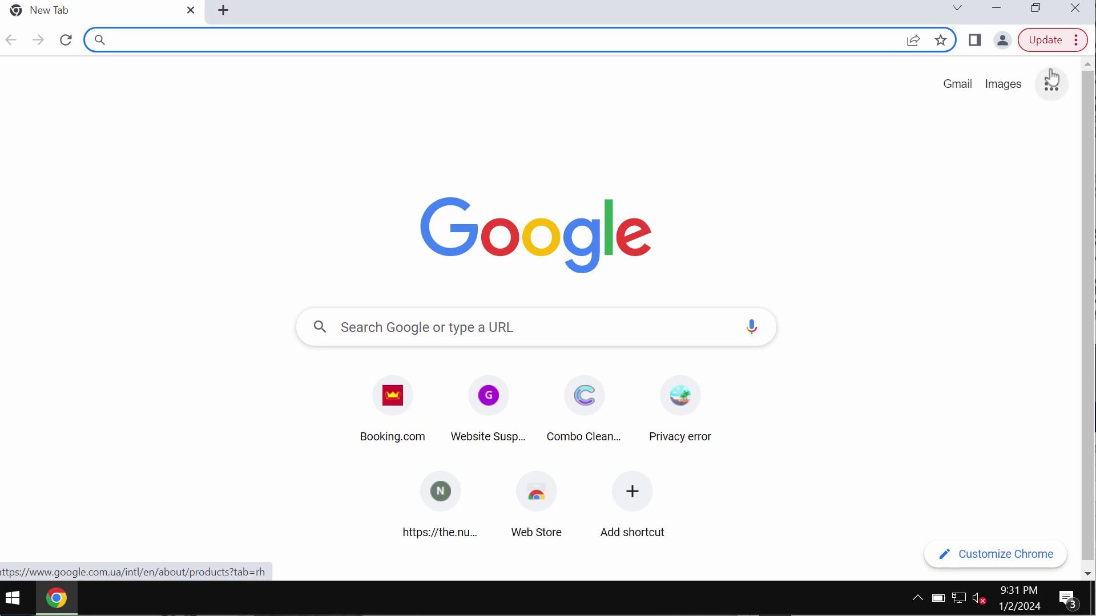
{"action": "left_click", "coordinate": [1061, 39]}
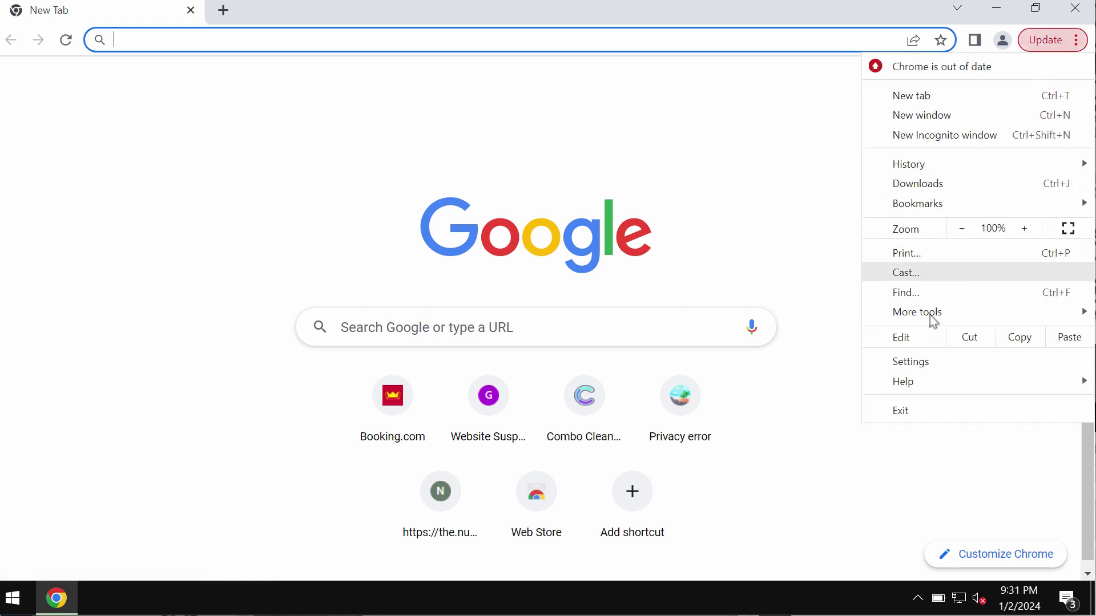
{"action": "left_click", "coordinate": [929, 364]}
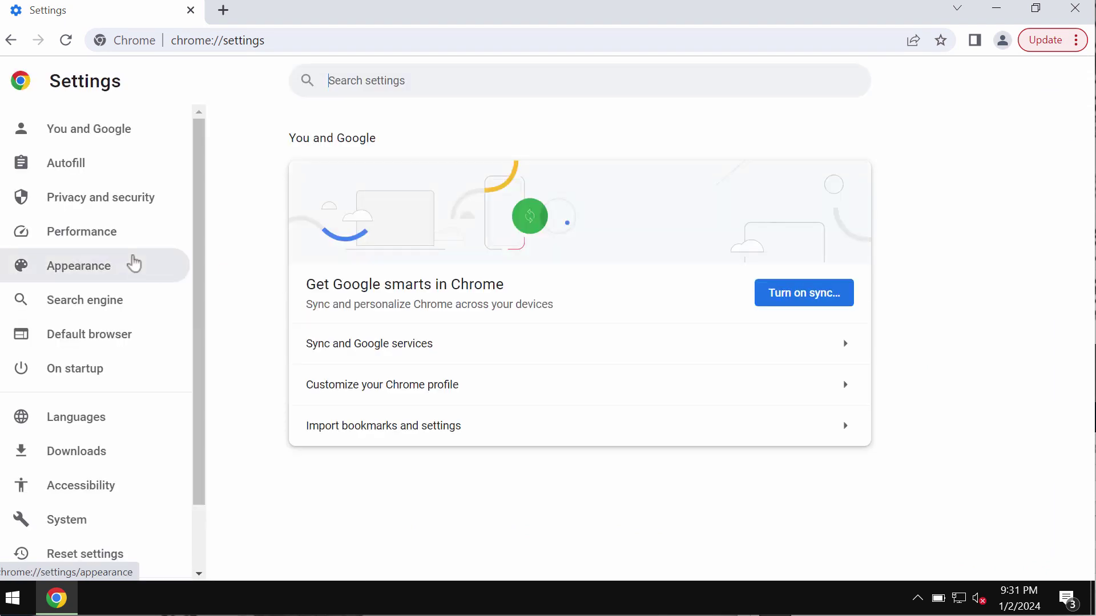
- Go to Privacy and security > Site settings > Notifications
{"action": "left_click", "coordinate": [111, 197]}
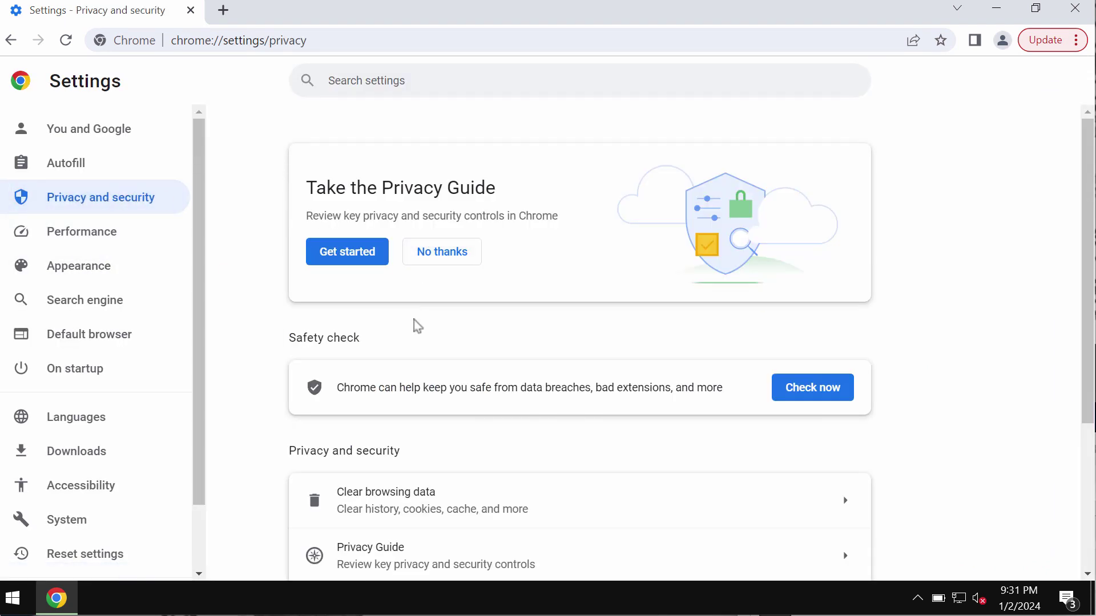
{"action": "scroll", "coordinate": [415, 326], "scroll_direction": "down", "scroll_amount": 4}
{"action": "left_click", "coordinate": [401, 497]}
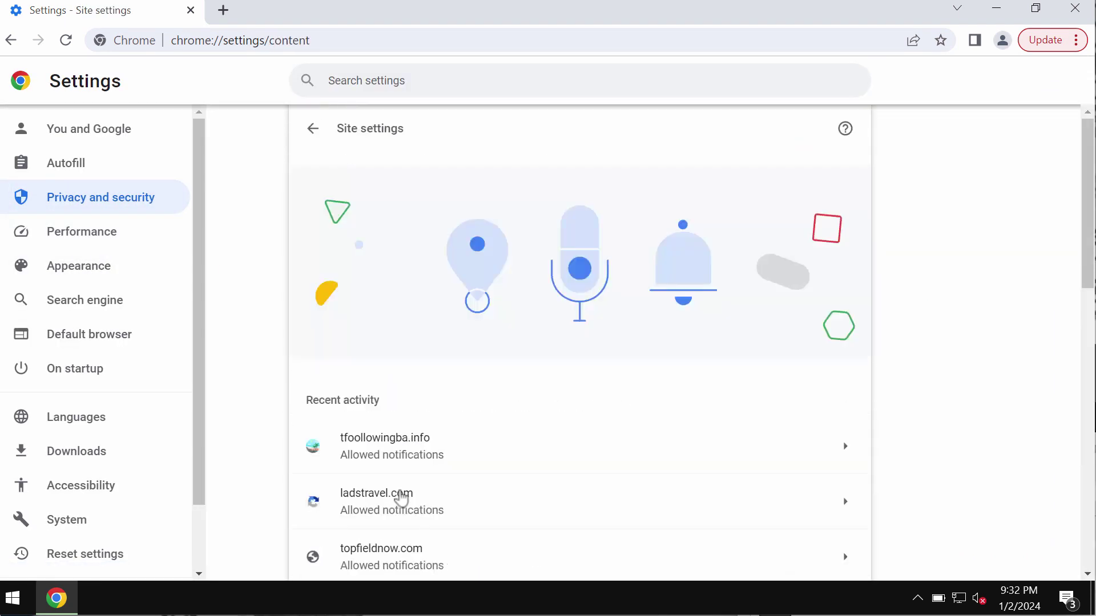
{"action": "scroll", "coordinate": [421, 452], "scroll_direction": "down", "scroll_amount": 6}
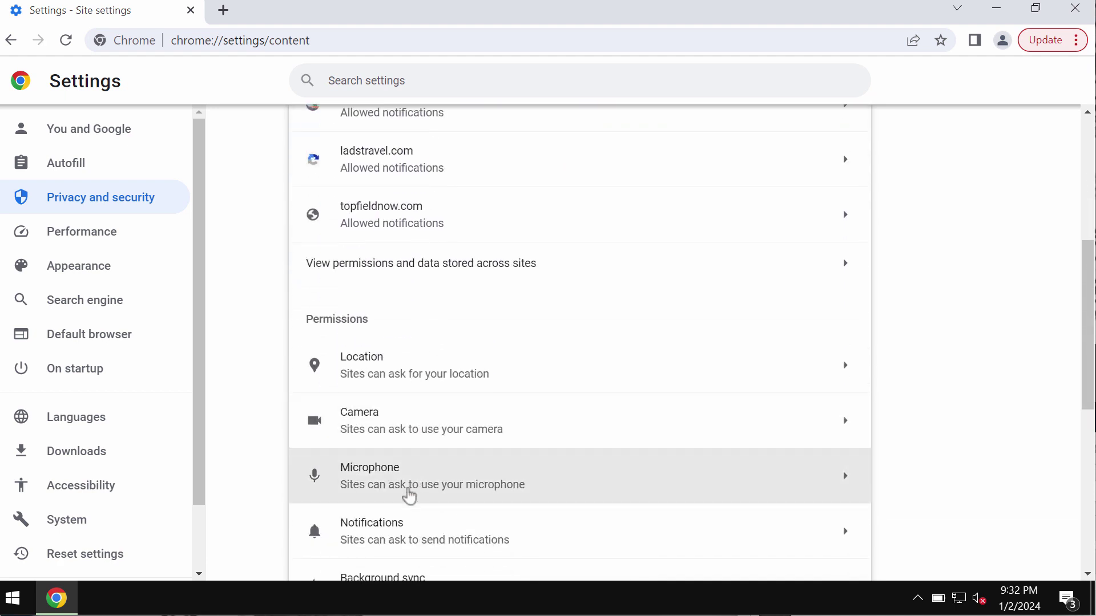
{"action": "left_click", "coordinate": [394, 511]}
{"action": "scroll", "coordinate": [448, 475], "scroll_direction": "down", "scroll_amount": 6}
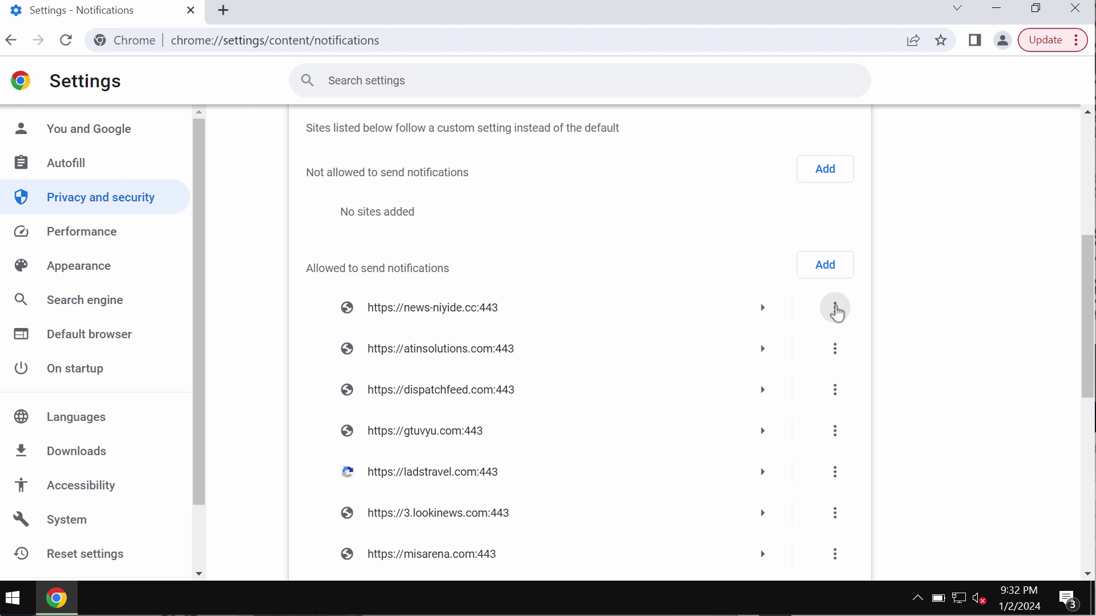
- Remove news-niyide.cc, atinsolutions.com and dispatchfeed.com from the allowed notification sites
{"action": "left_click", "coordinate": [834, 308]}
{"action": "left_click", "coordinate": [819, 371]}
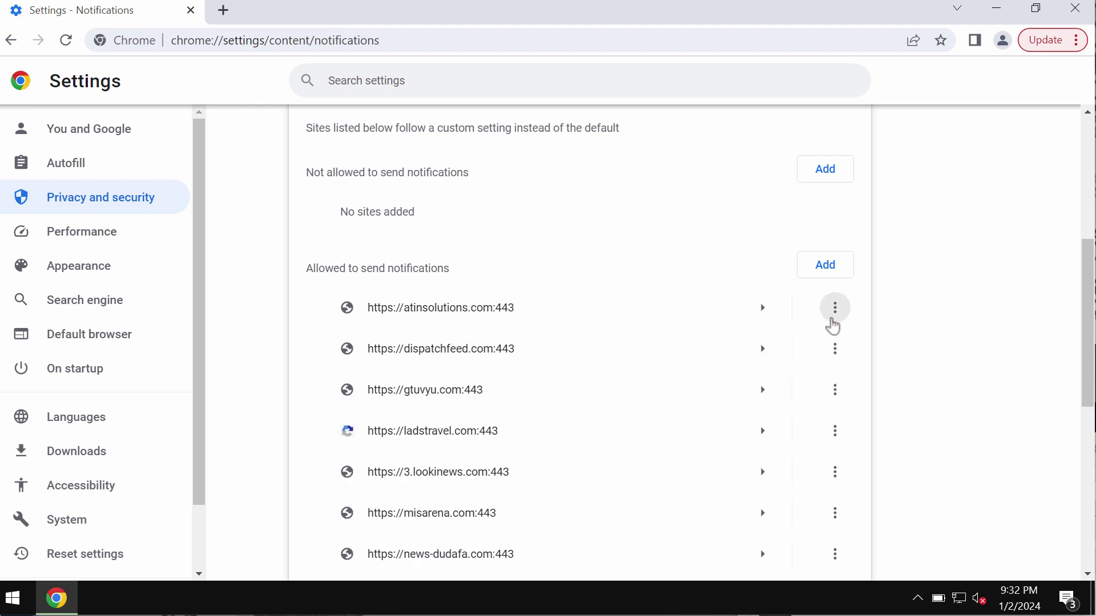
{"action": "left_click", "coordinate": [833, 311]}
{"action": "left_click", "coordinate": [816, 370]}
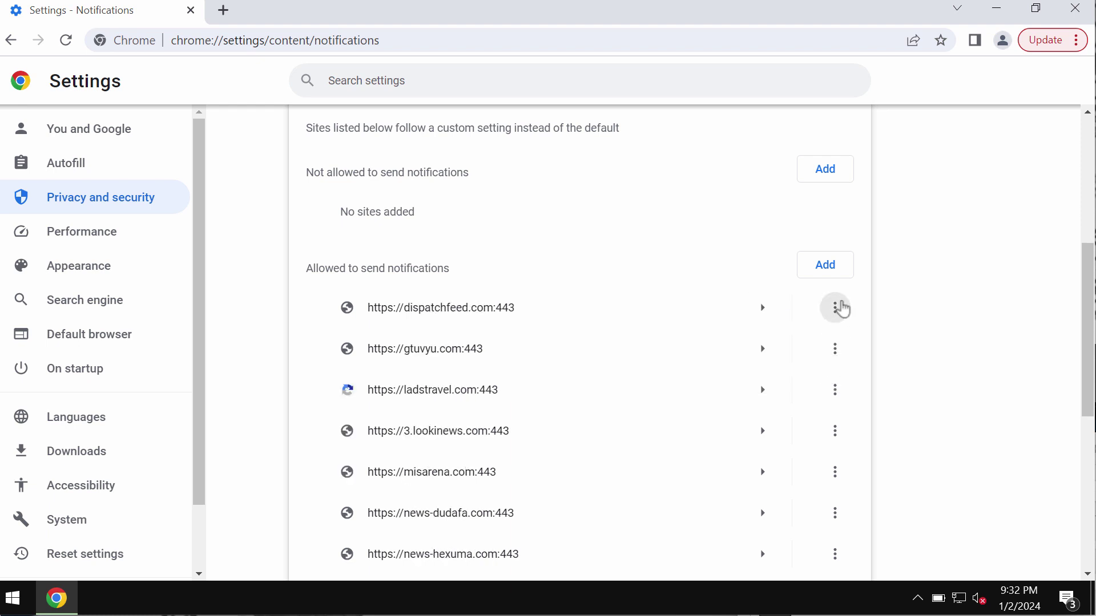
{"action": "left_click", "coordinate": [836, 307]}
{"action": "left_click", "coordinate": [817, 368]}
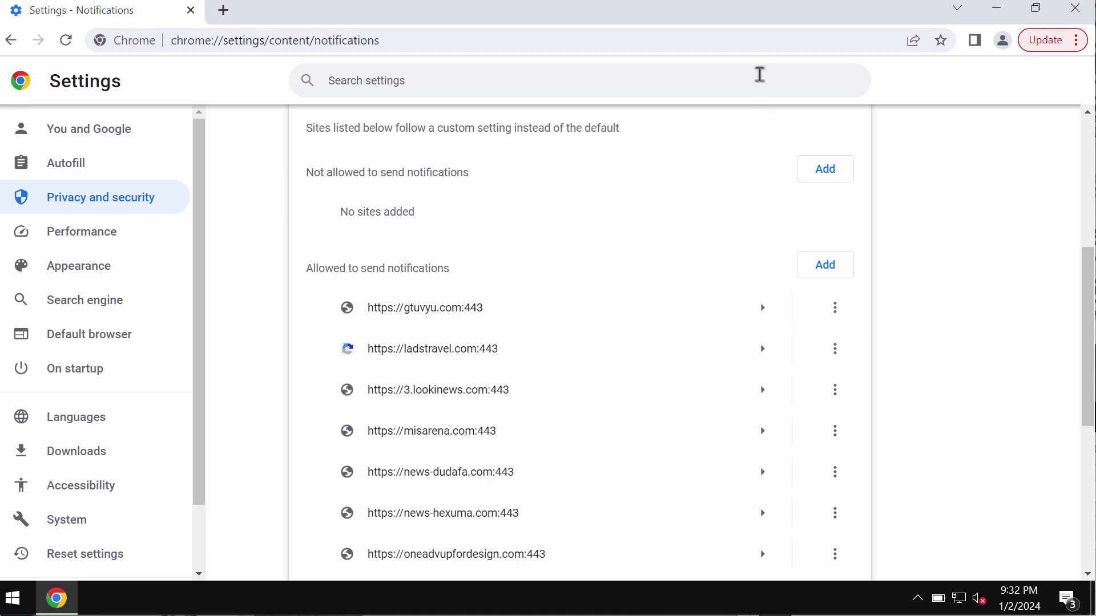
{"action": "left_click", "coordinate": [765, 51]}
- Load combocleaner.com in the current tab
{"action": "type", "text": "c"}
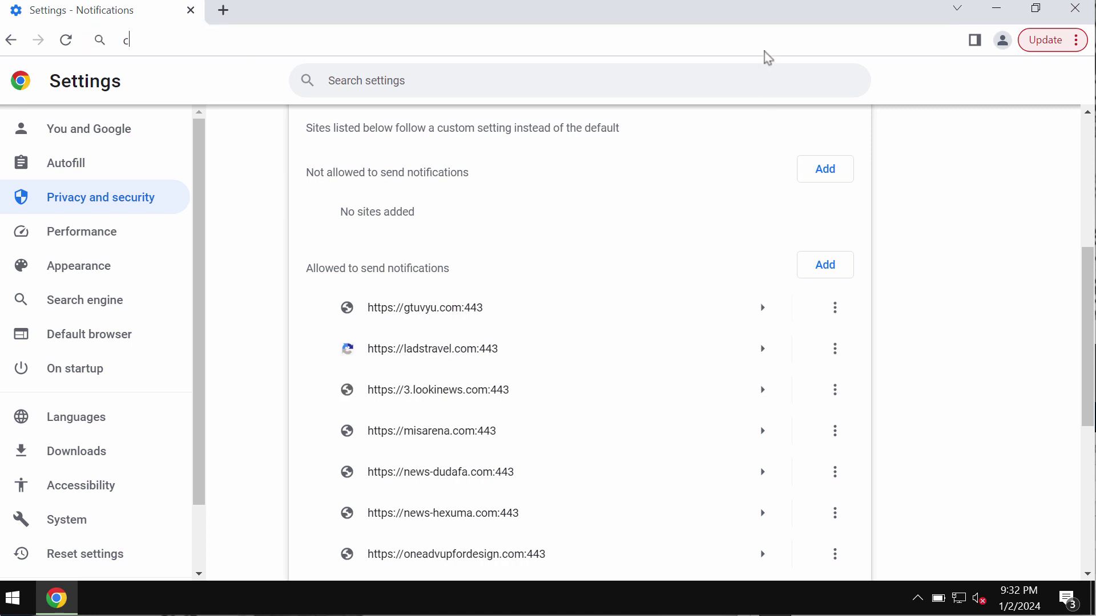
{"action": "type", "text": "o"}
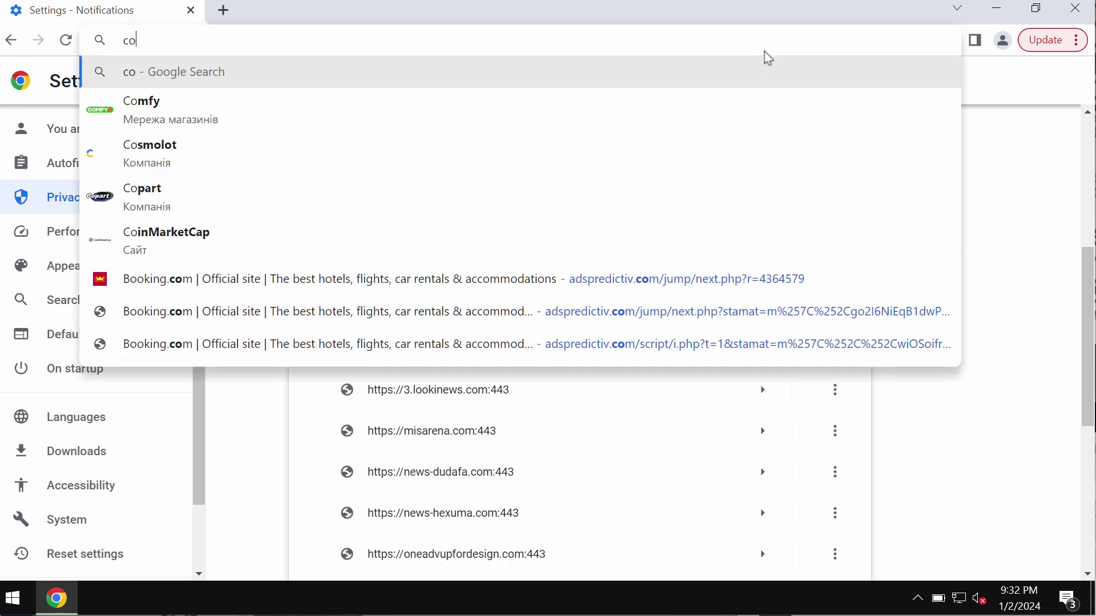
{"action": "type", "text": "mbocl"}
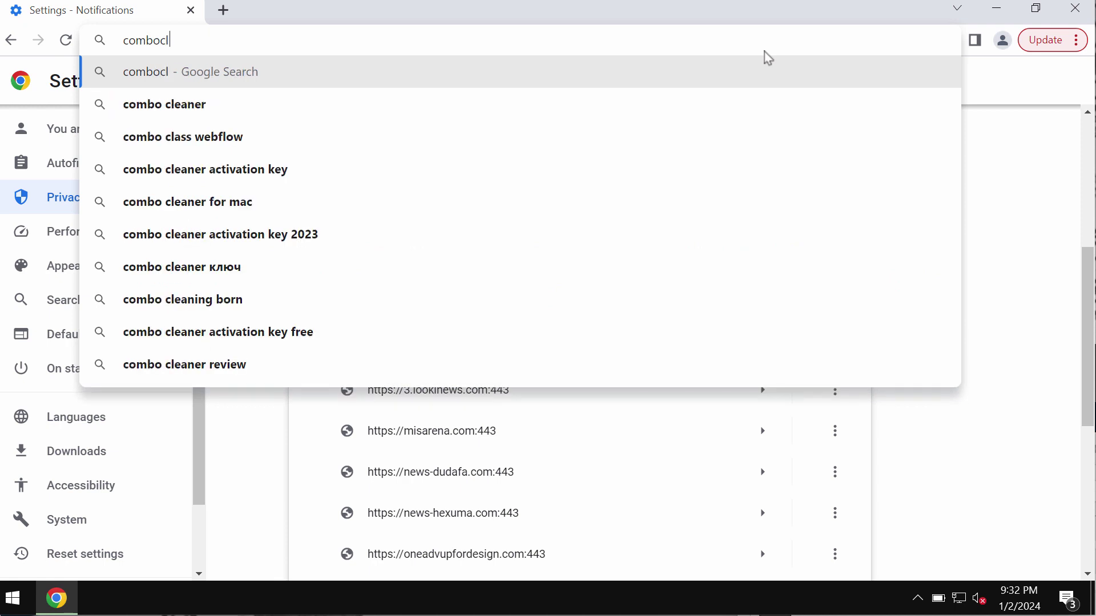
{"action": "type", "text": "eaner"}
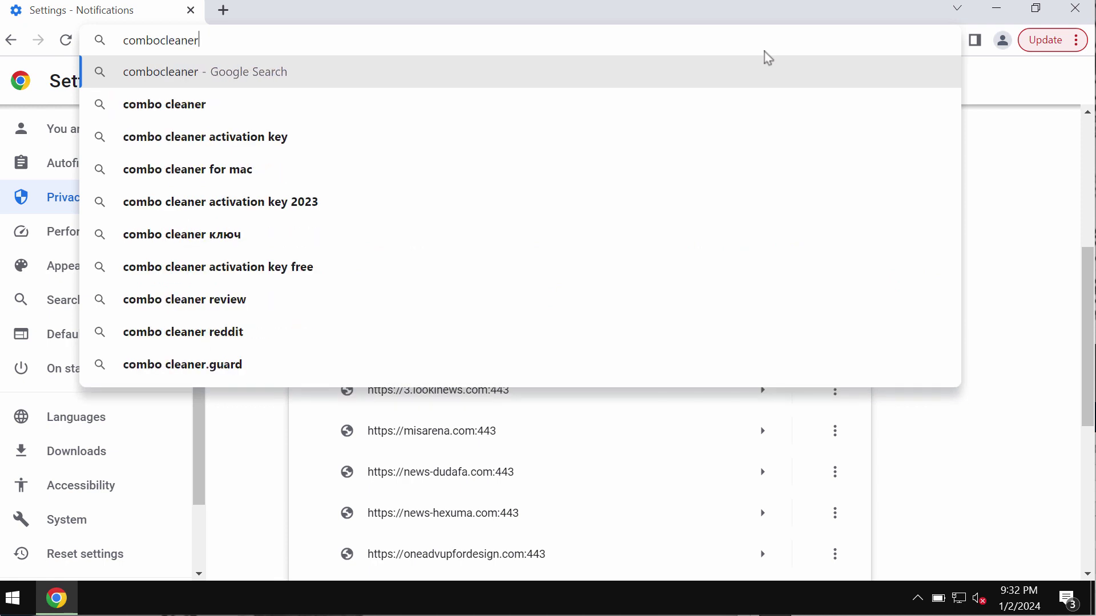
{"action": "type", "text": ".com"}
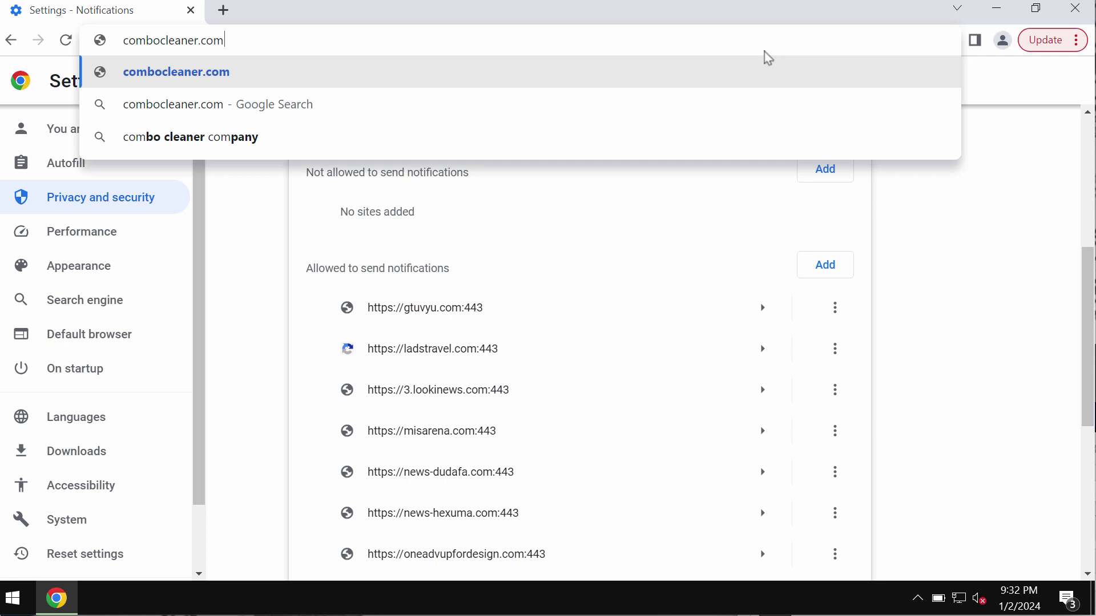
{"action": "key", "text": "Return"}
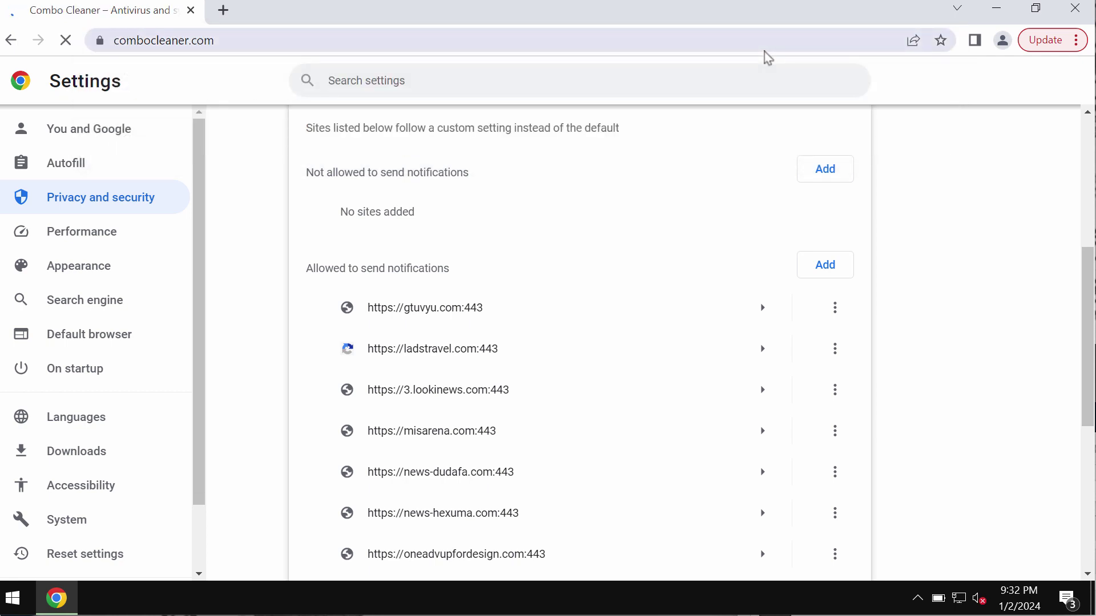
- Minimize Chrome and launch Combo Cleaner from its desktop shortcut
{"action": "left_click", "coordinate": [996, 10]}
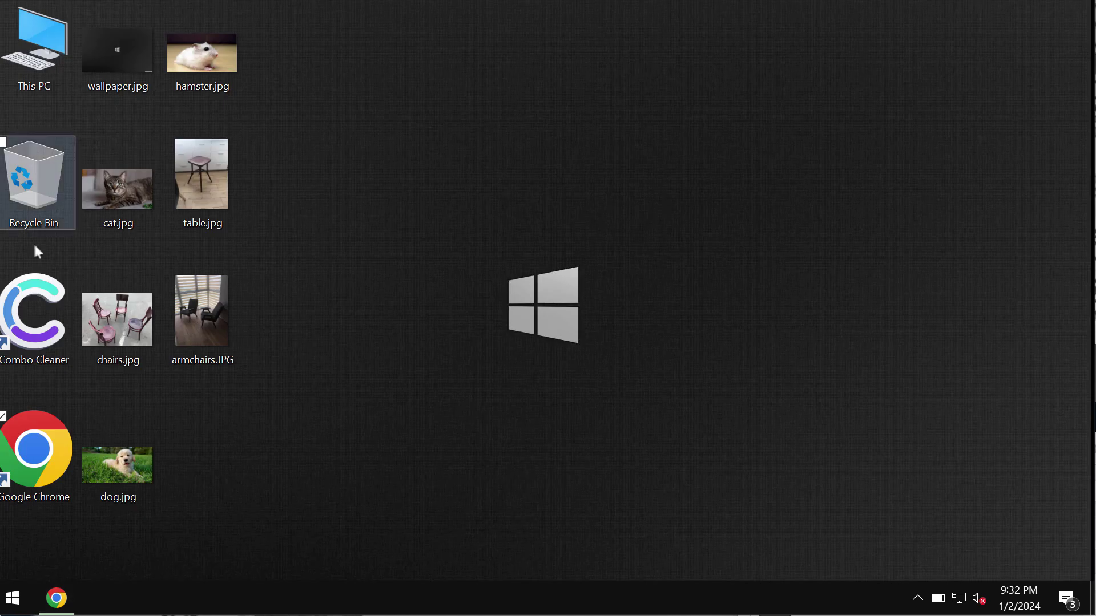
{"action": "double_click", "coordinate": [35, 311]}
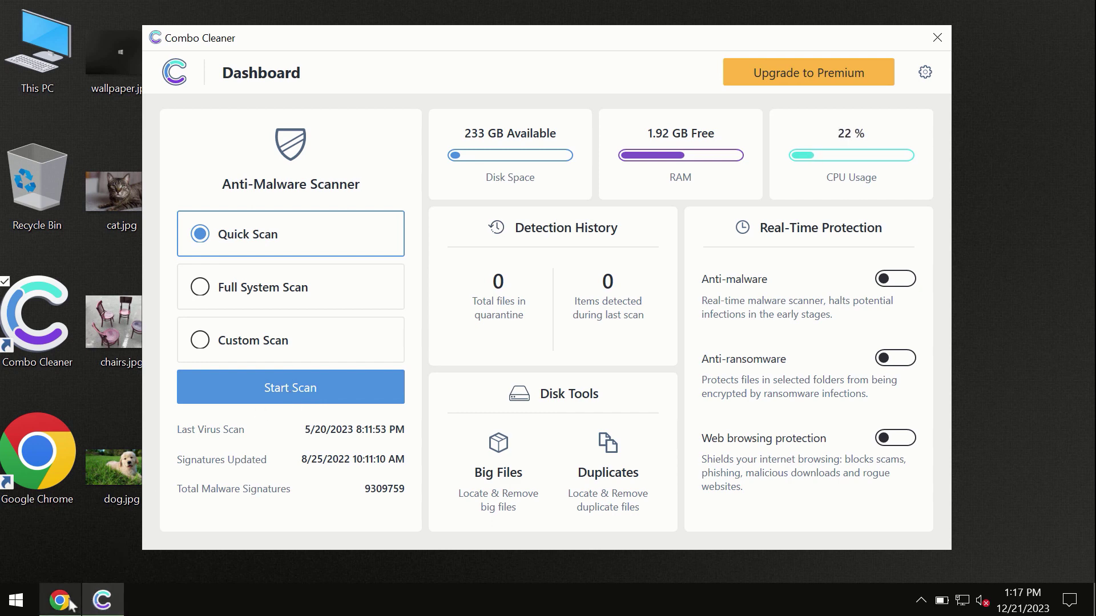
- Bring Chrome back, open combocleaner.com in a new tab from the suggestion, then minimize Chrome
{"action": "mouse_move", "coordinate": [66, 602]}
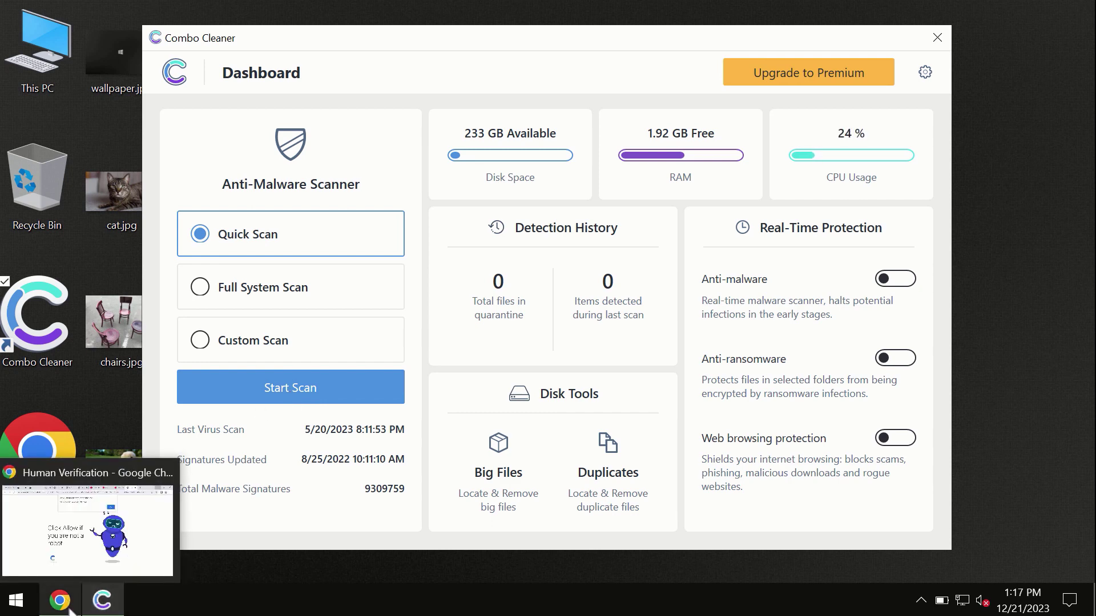
{"action": "left_click", "coordinate": [63, 602]}
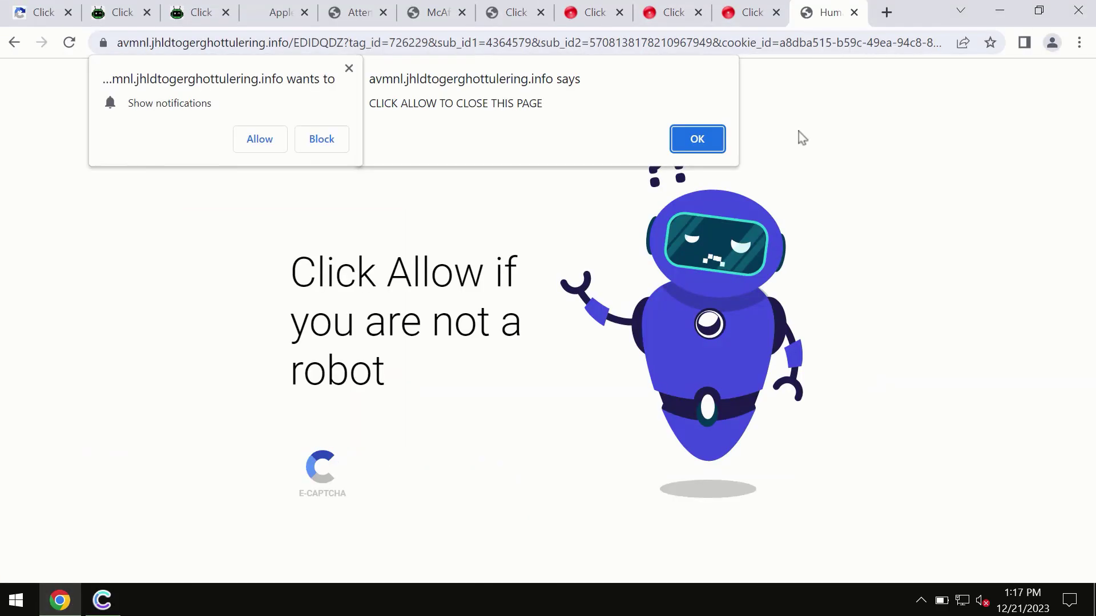
{"action": "left_click", "coordinate": [886, 12]}
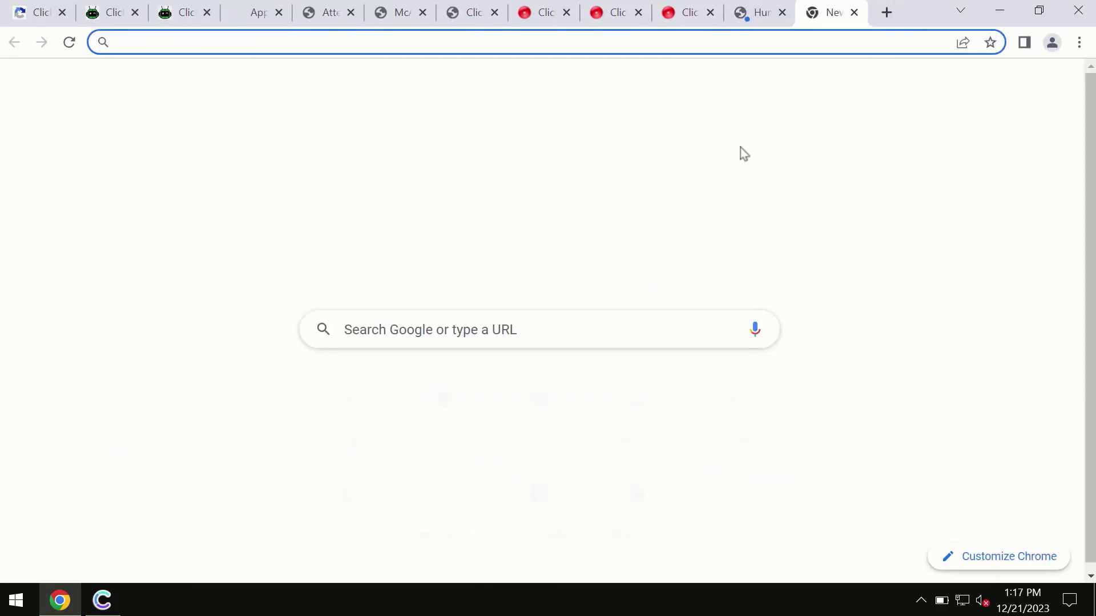
{"action": "type", "text": "combocleaner.com"}
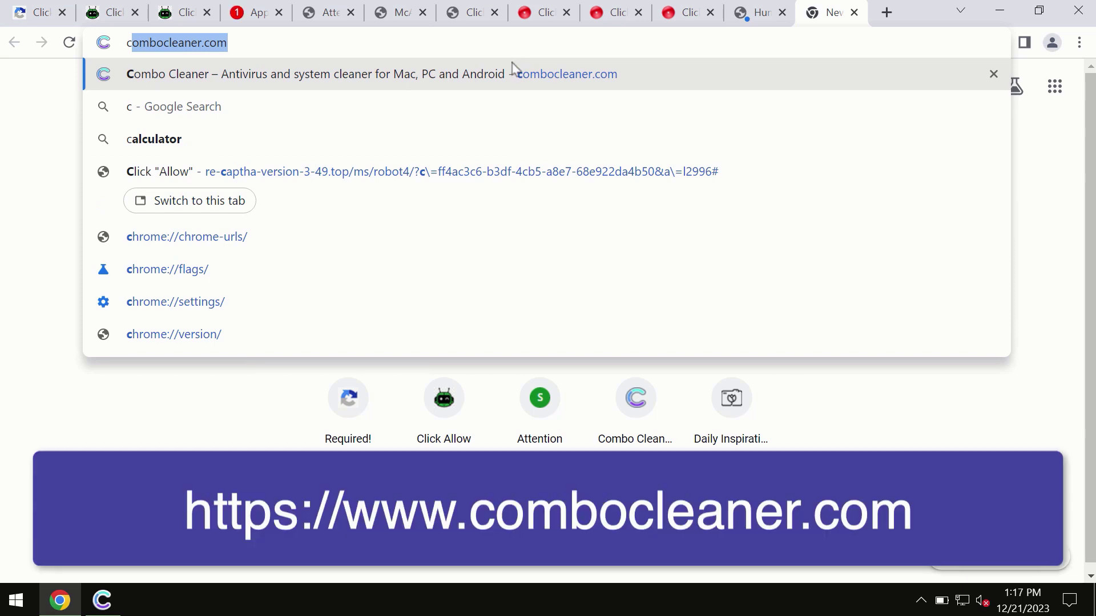
{"action": "left_click", "coordinate": [512, 71]}
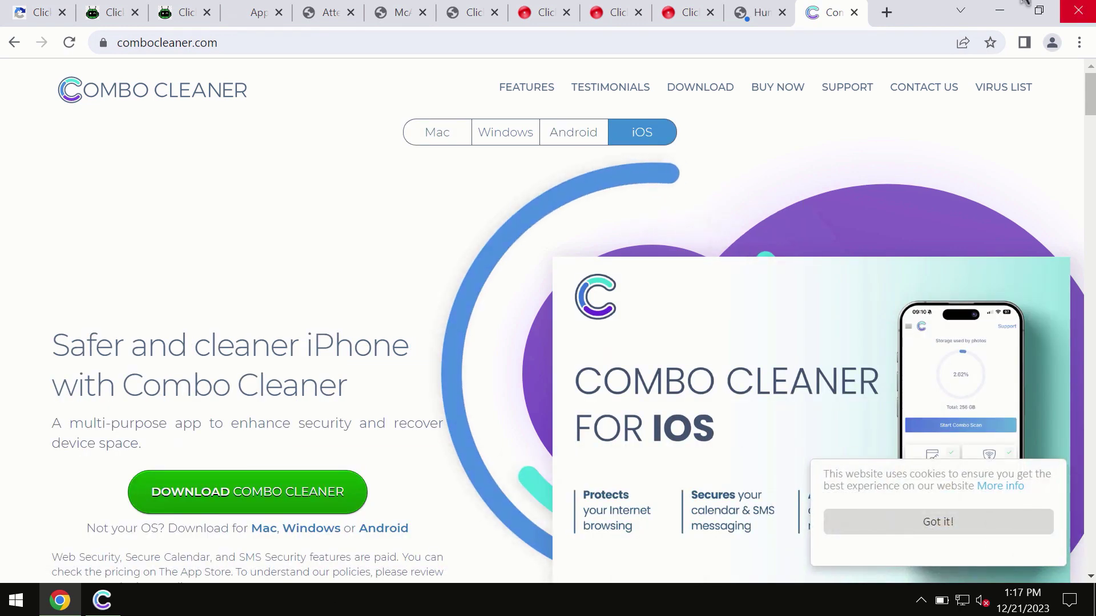
{"action": "left_click", "coordinate": [999, 11]}
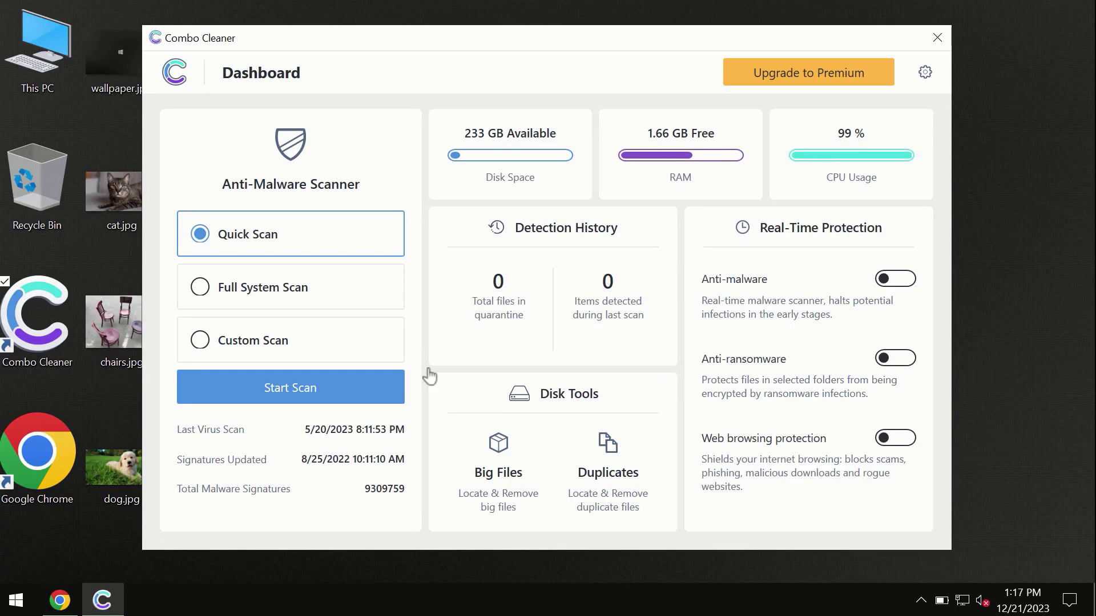
- Start a Quick Scan in Combo Cleaner
{"action": "left_click", "coordinate": [289, 394]}
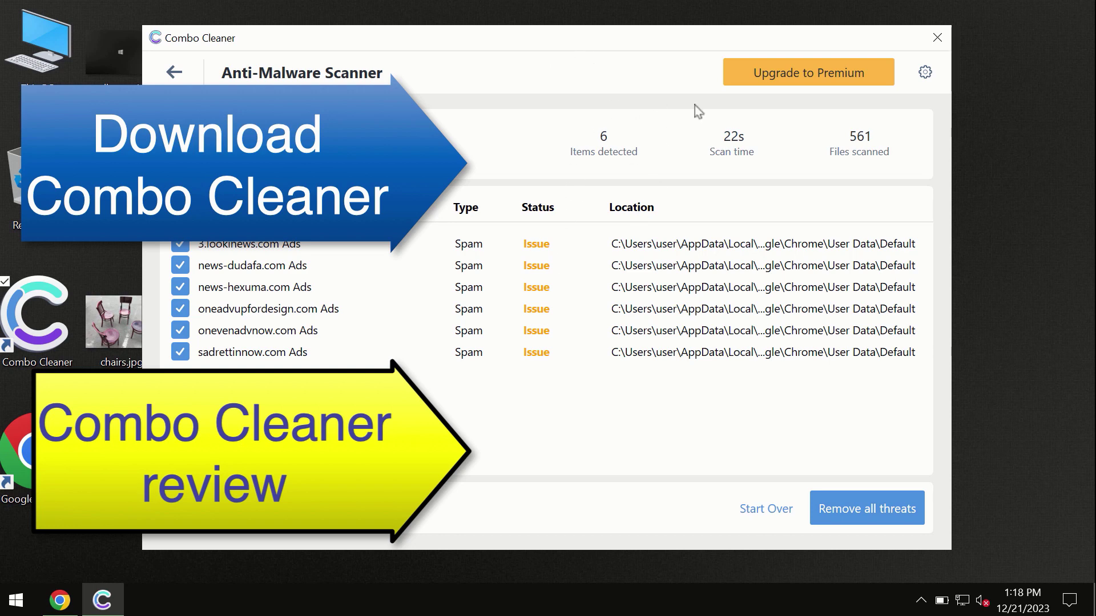
{"action": "left_click", "coordinate": [784, 84]}
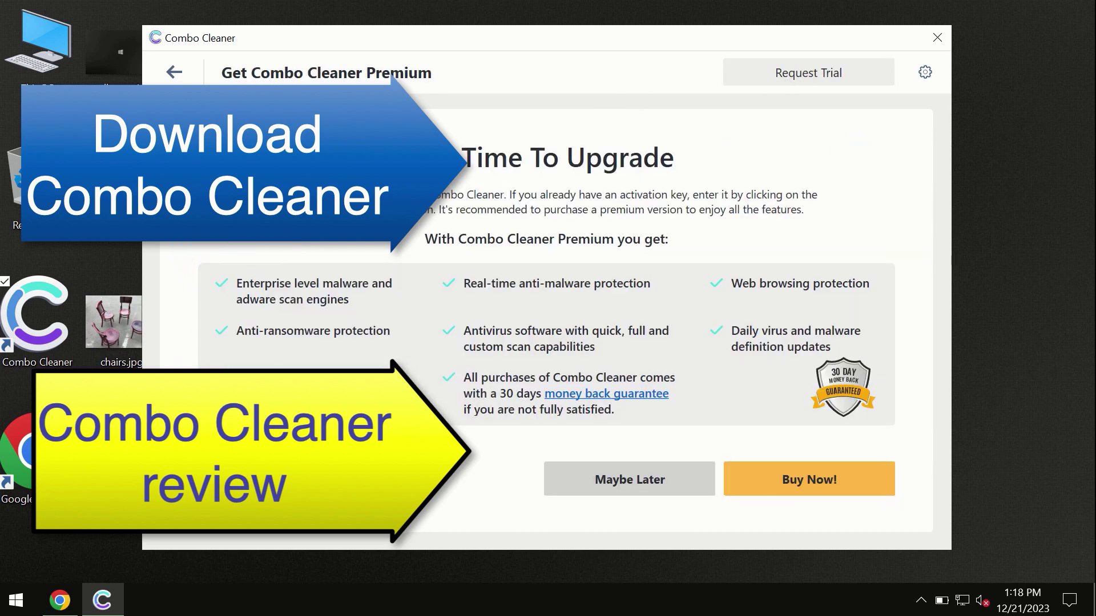
{"action": "left_click", "coordinate": [176, 73]}
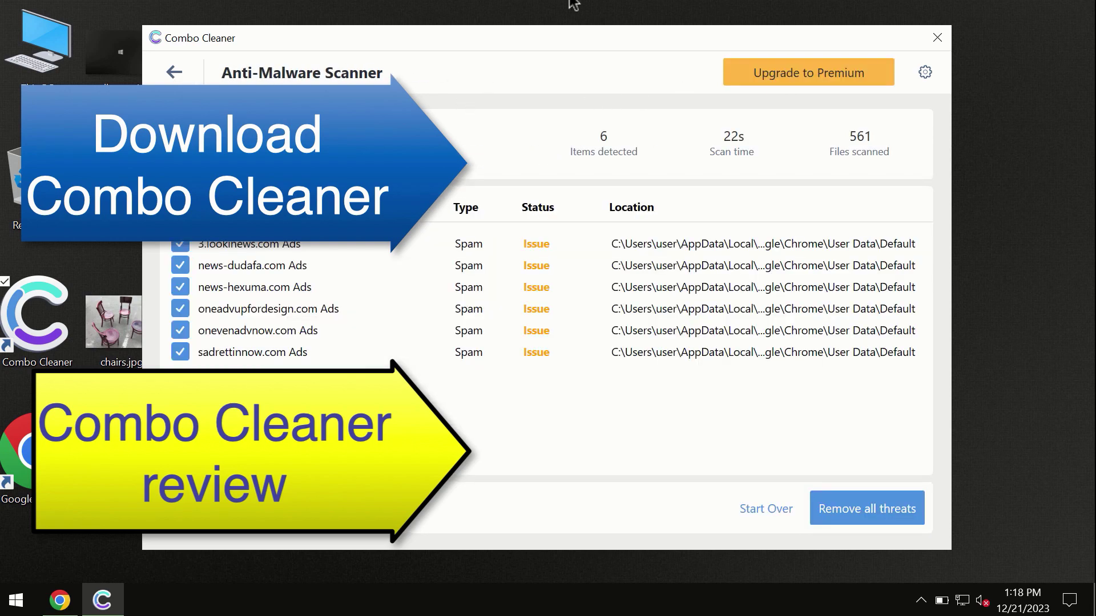